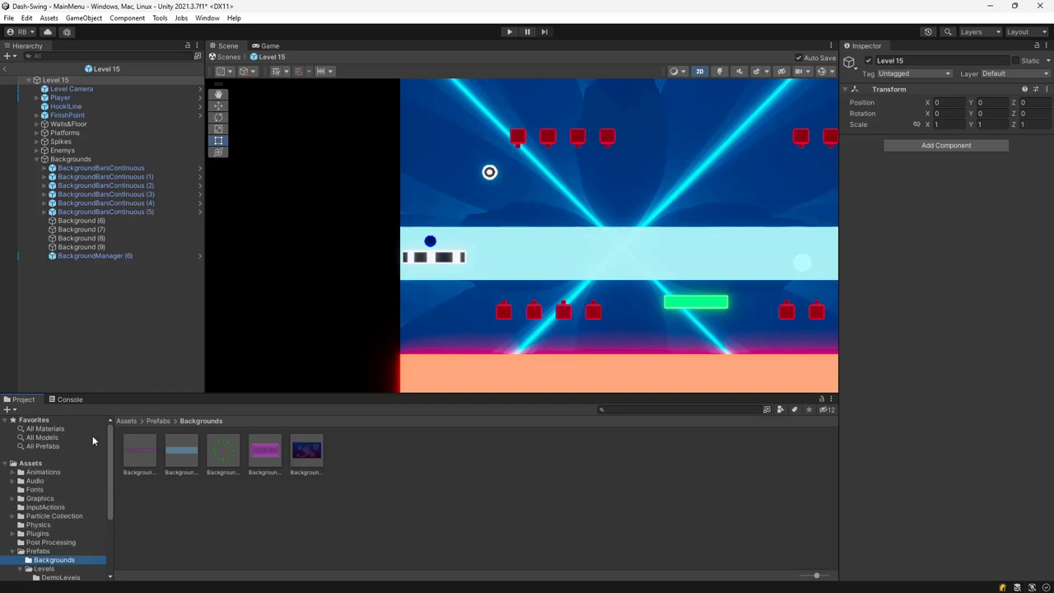
Step: Open the Comics image folder inside the project's Graphics/BackGrounds/Imgs assets
left_click(12, 552)
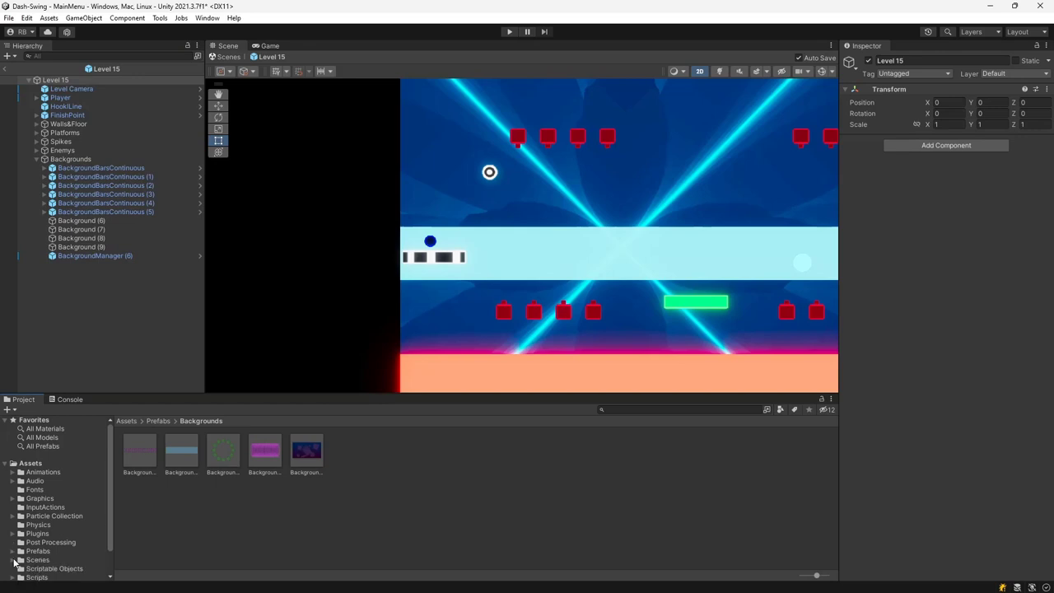
left_click(40, 498)
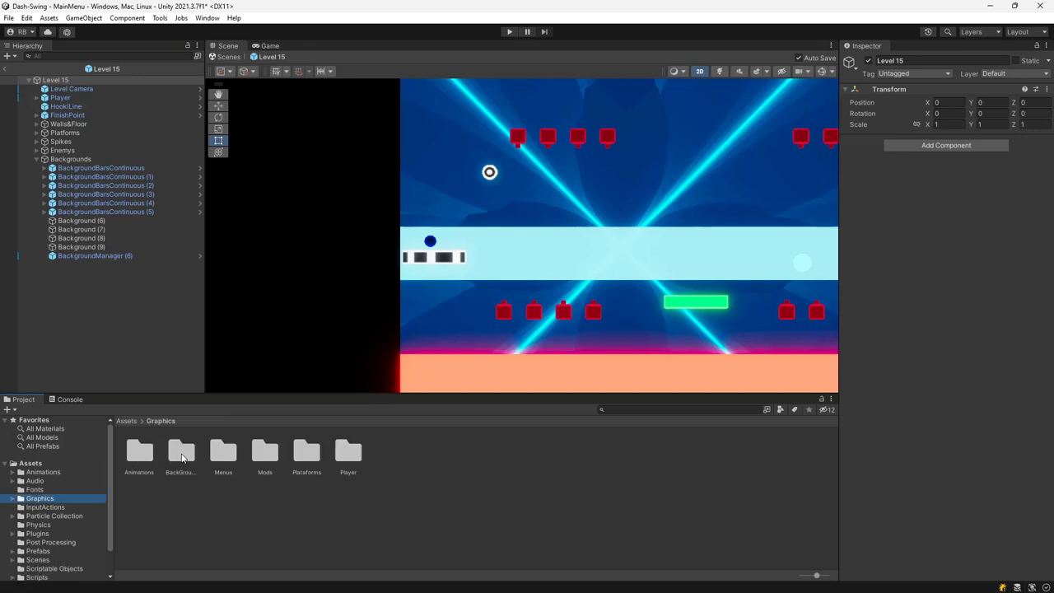
double_click(183, 454)
double_click(140, 451)
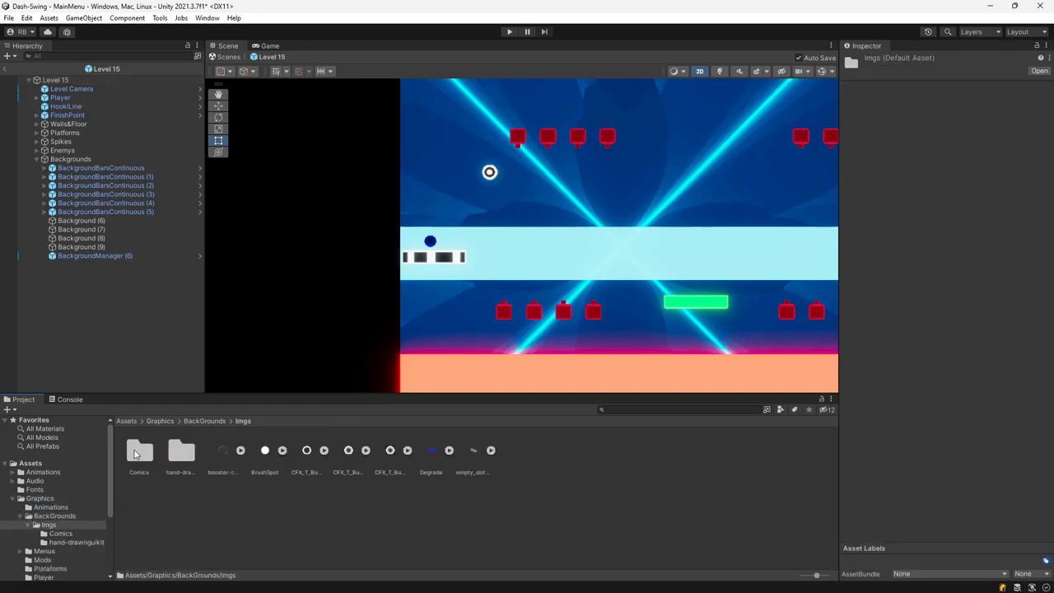
double_click(140, 451)
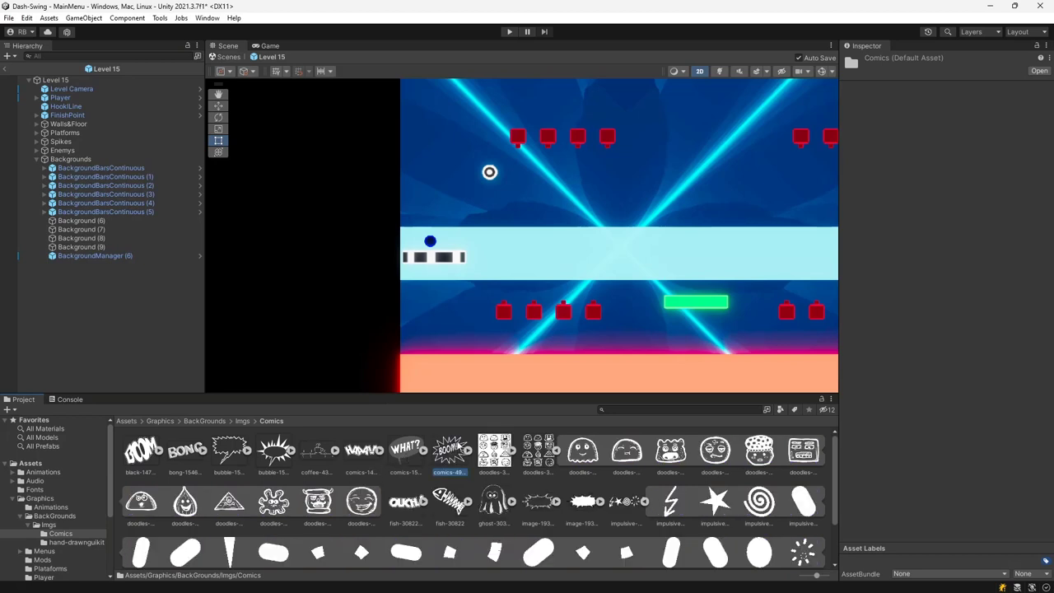
Step: Place the comics-4939194 sprite beside Level 15's start platform, scaled down to about 0.12, and pick a tint for it
left_click_drag(547, 247, 547, 247)
scroll(566, 273, "down", 5)
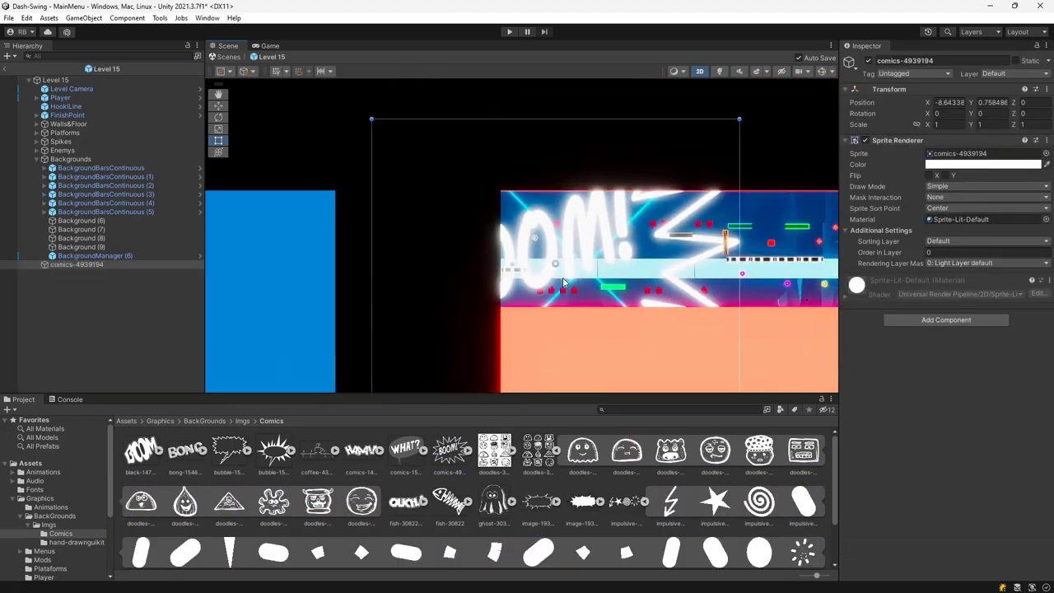
left_click_drag(592, 139, 574, 263, "shift")
scroll(562, 276, "up", 5)
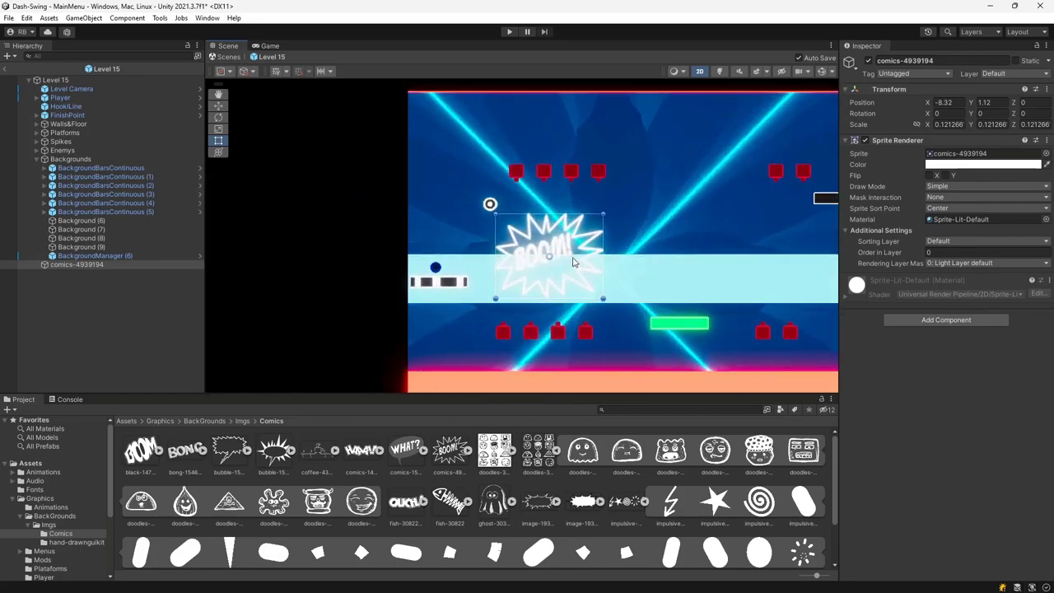
left_click_drag(584, 258, 588, 256)
left_click(974, 166)
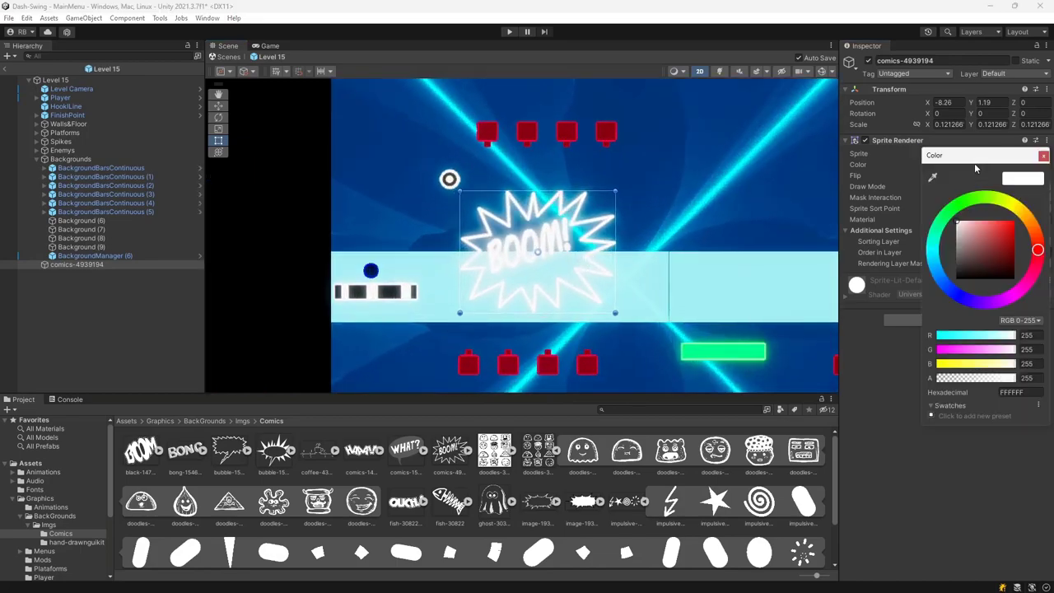
left_click(979, 228)
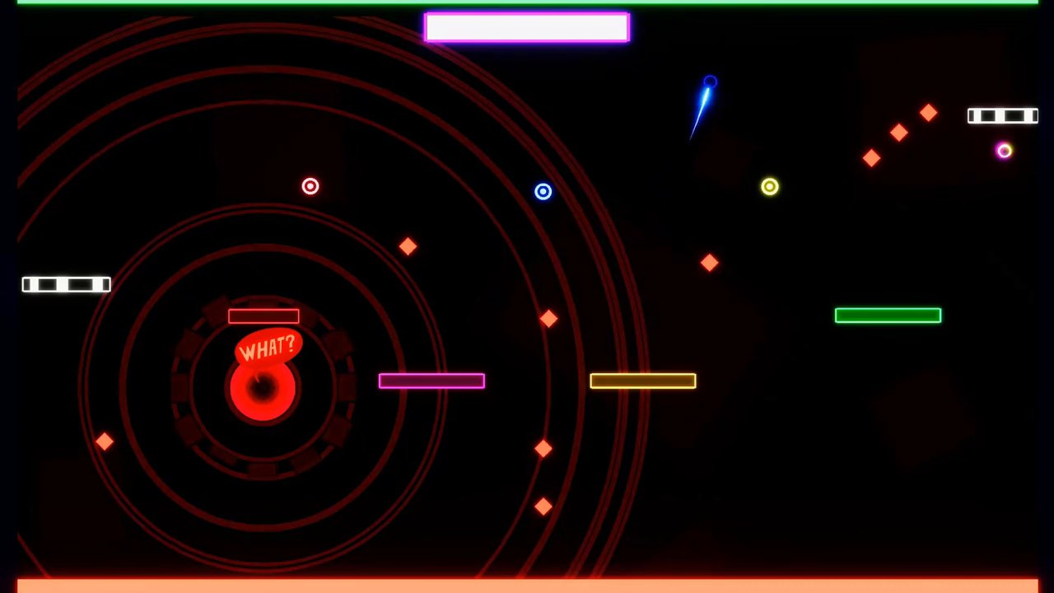
key("space")
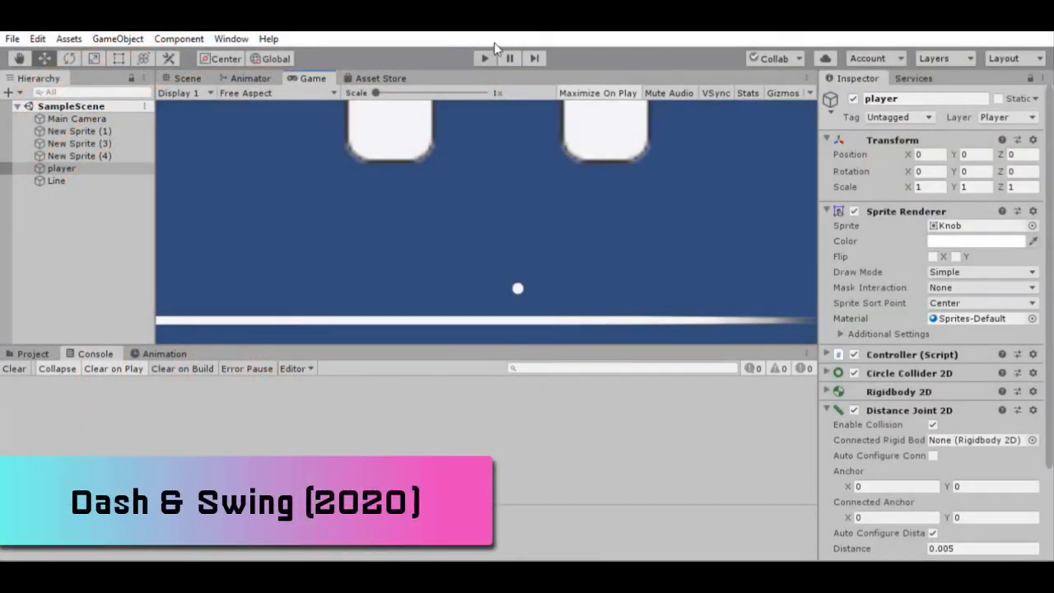
Step: Run the SampleScene prototype and test swinging the white ball from the hanging block
left_click(484, 58)
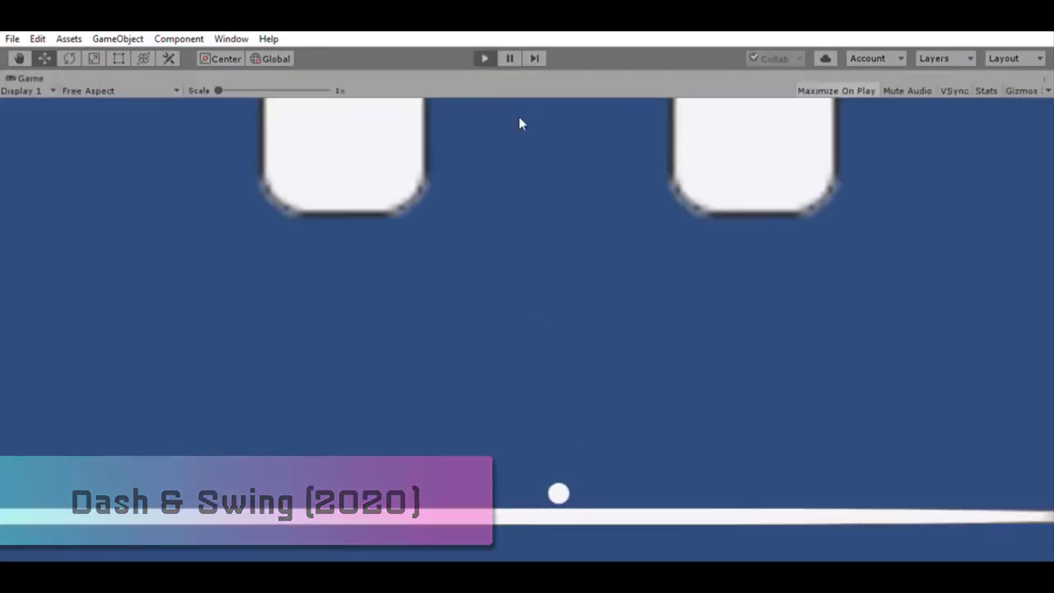
left_click(343, 157)
left_click(343, 157)
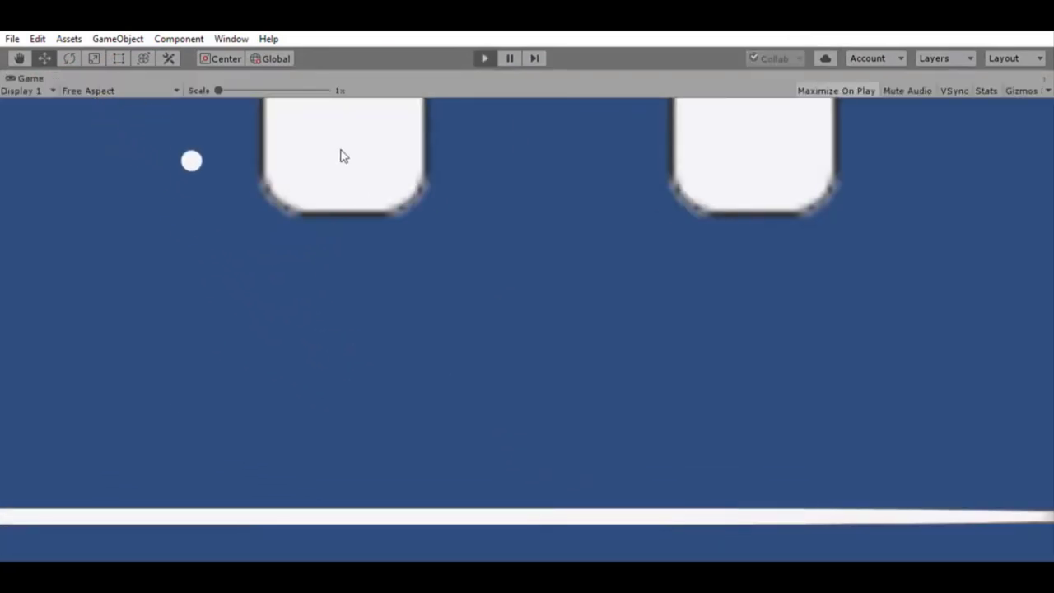
left_click(343, 156)
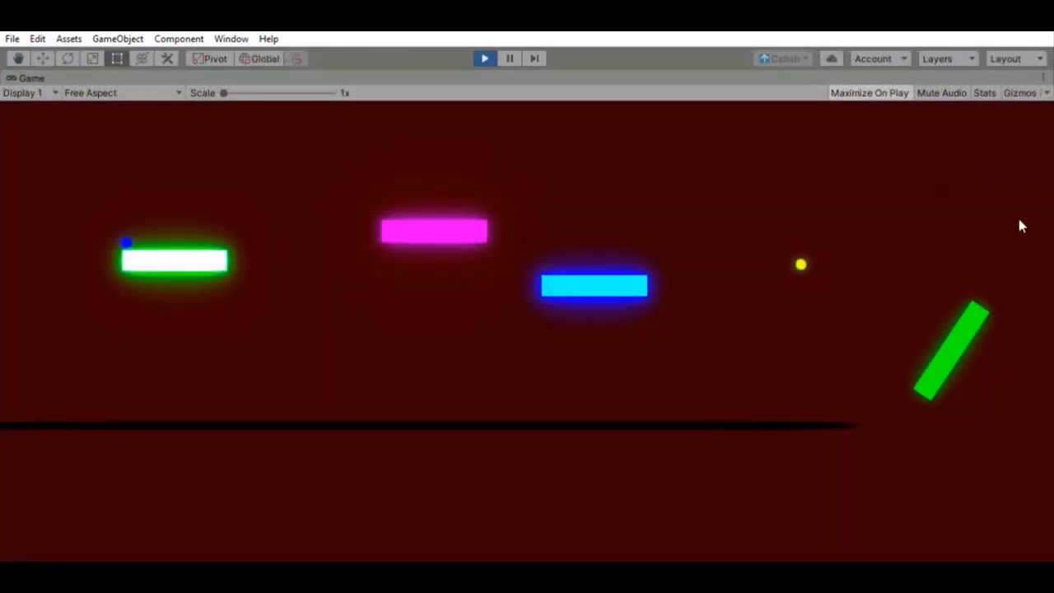
Step: Playtest the neon prototype level by hooking the ball onto the magenta platform, the blue platform and the yellow point
left_click_drag(221, 253, 475, 221)
left_click(476, 229)
left_click(640, 283)
left_click(807, 261)
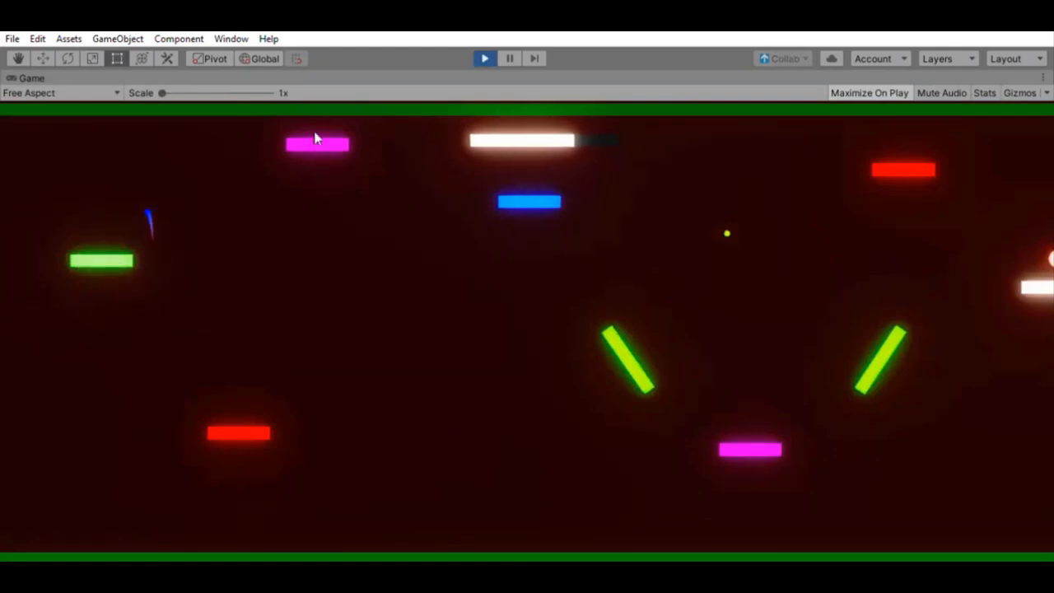
Step: Playtest the green-bordered level by swinging the ball from the magenta platform and dashing towards the blue platform and yellow point
left_click(316, 142)
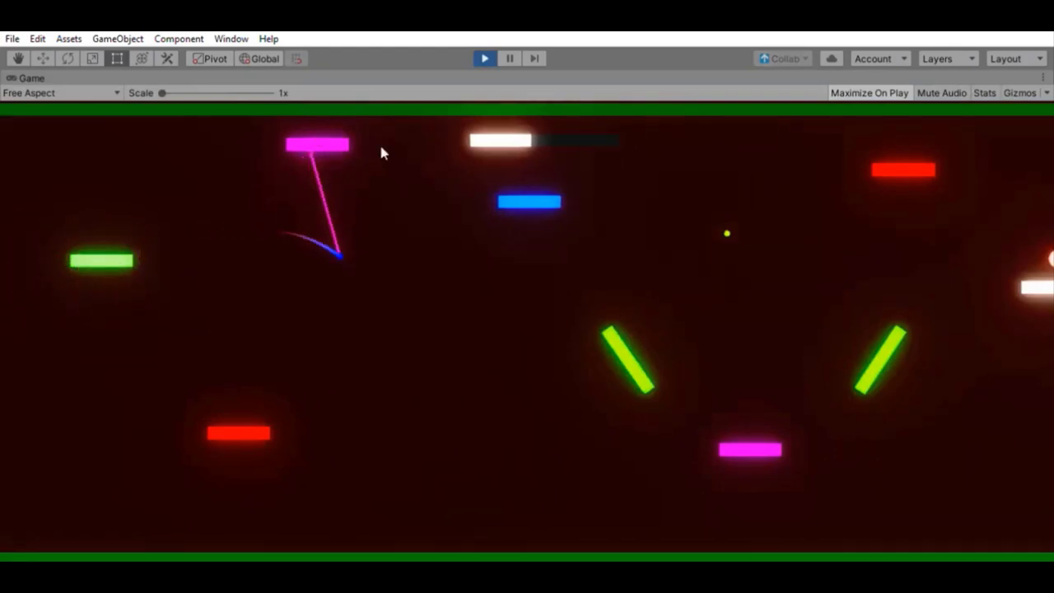
key("space")
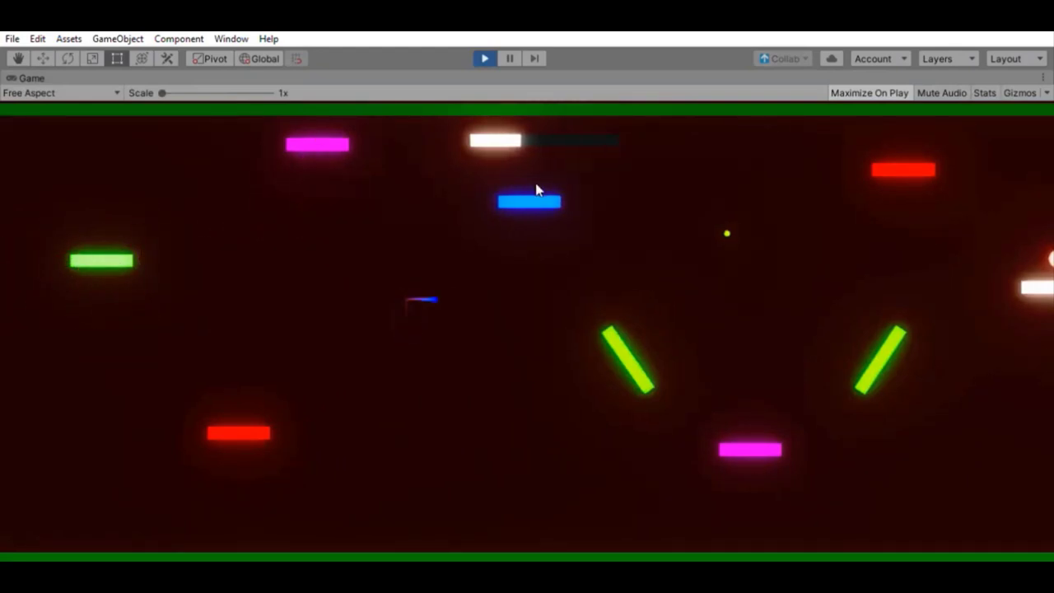
left_click_drag(537, 191, 727, 226)
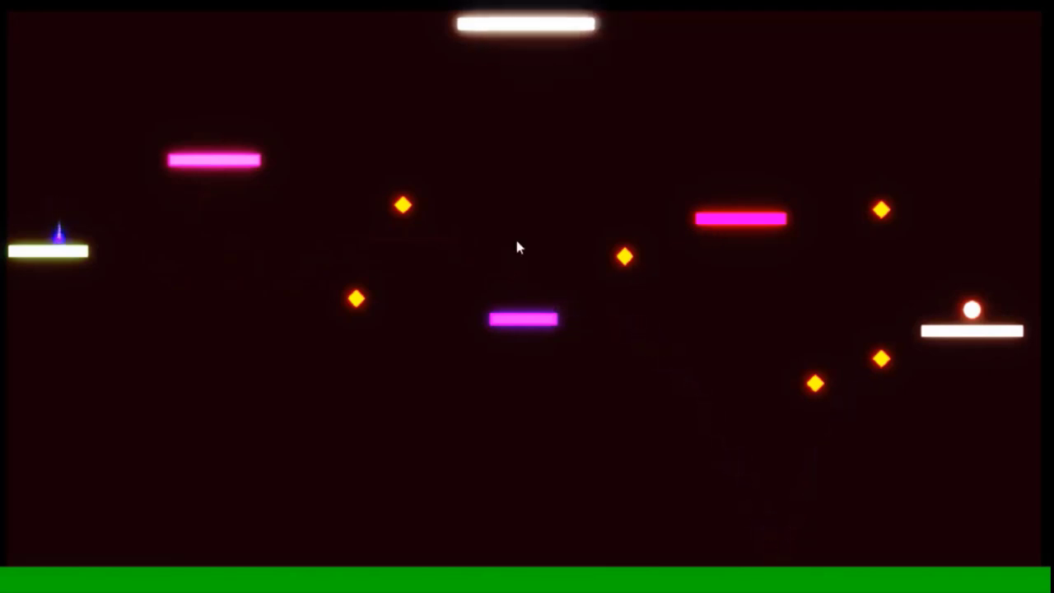
left_click_drag(226, 169, 332, 206)
left_click_drag(529, 327, 678, 289)
left_click_drag(719, 233, 720, 229)
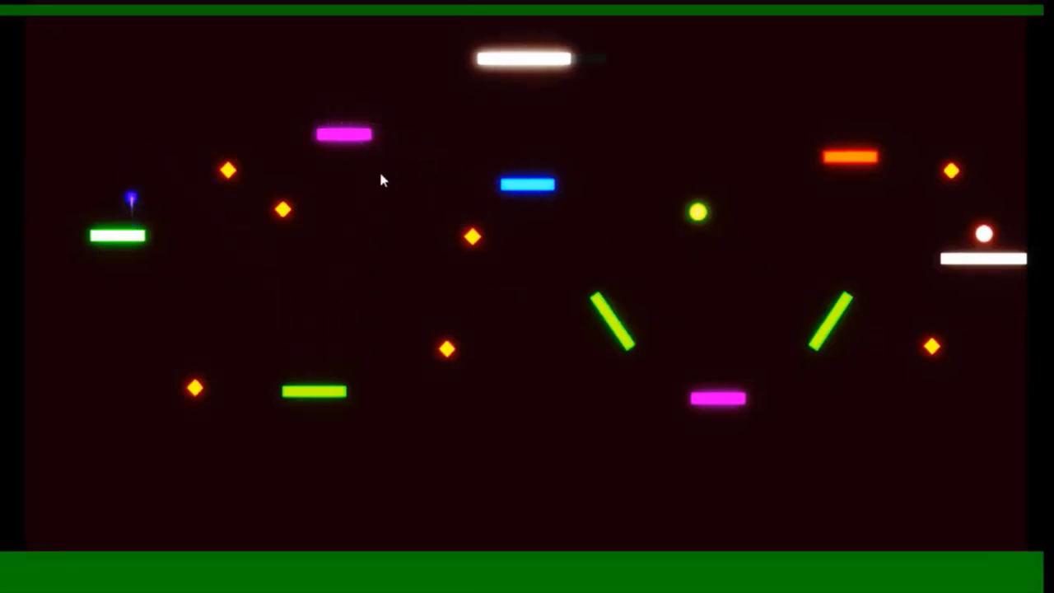
left_click(343, 141)
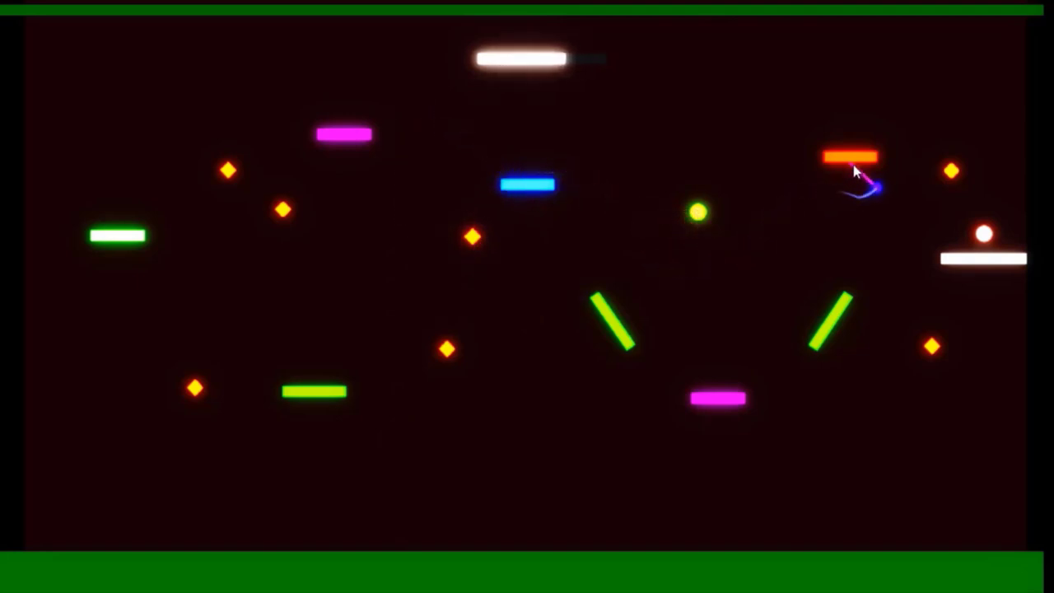
left_click(854, 172)
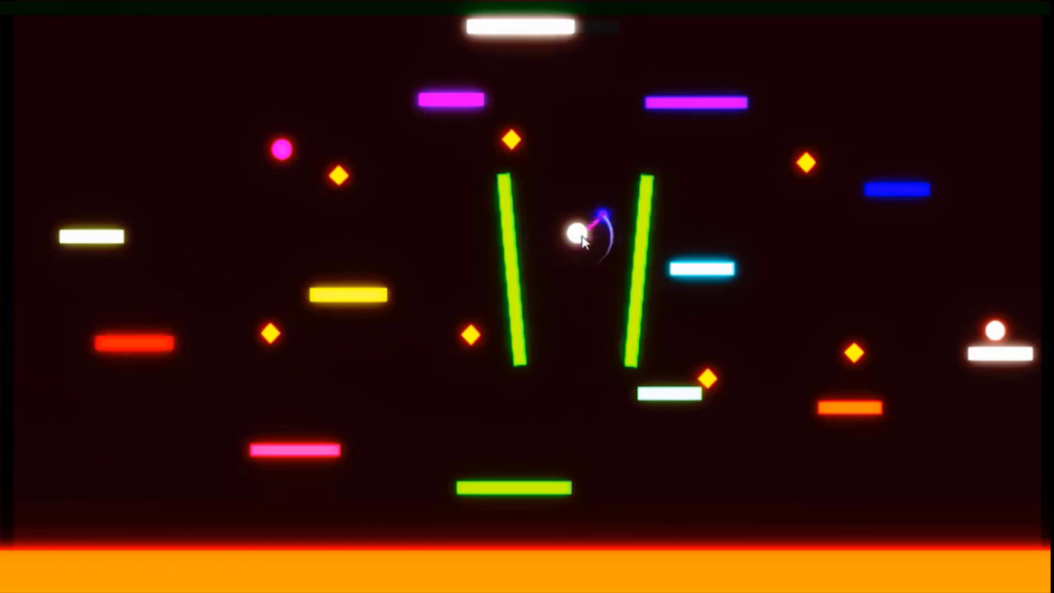
left_click(604, 226)
left_click(607, 224)
left_click(603, 217)
left_click(576, 233)
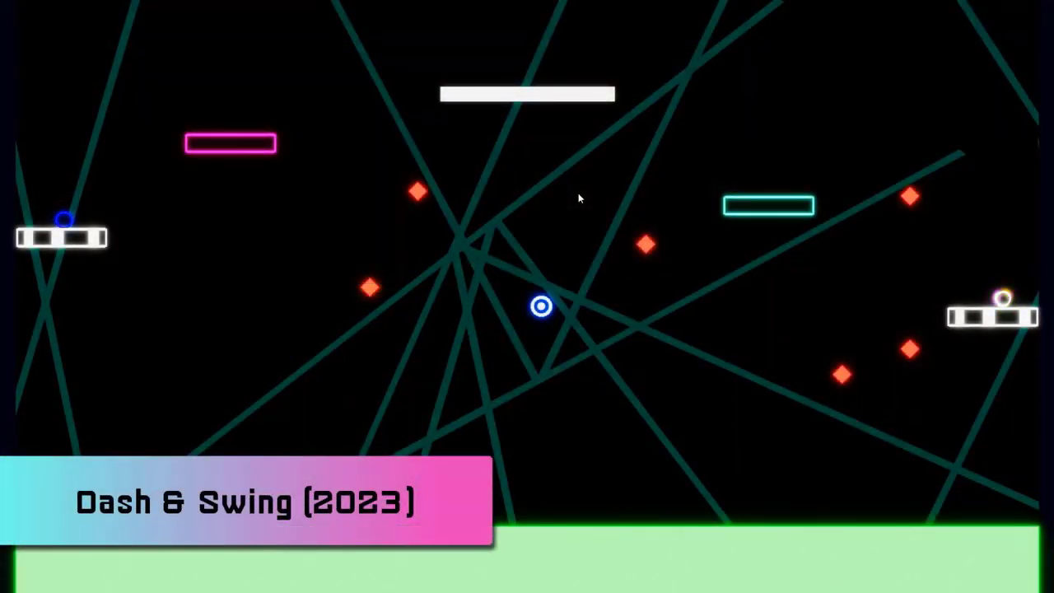
left_click(578, 194)
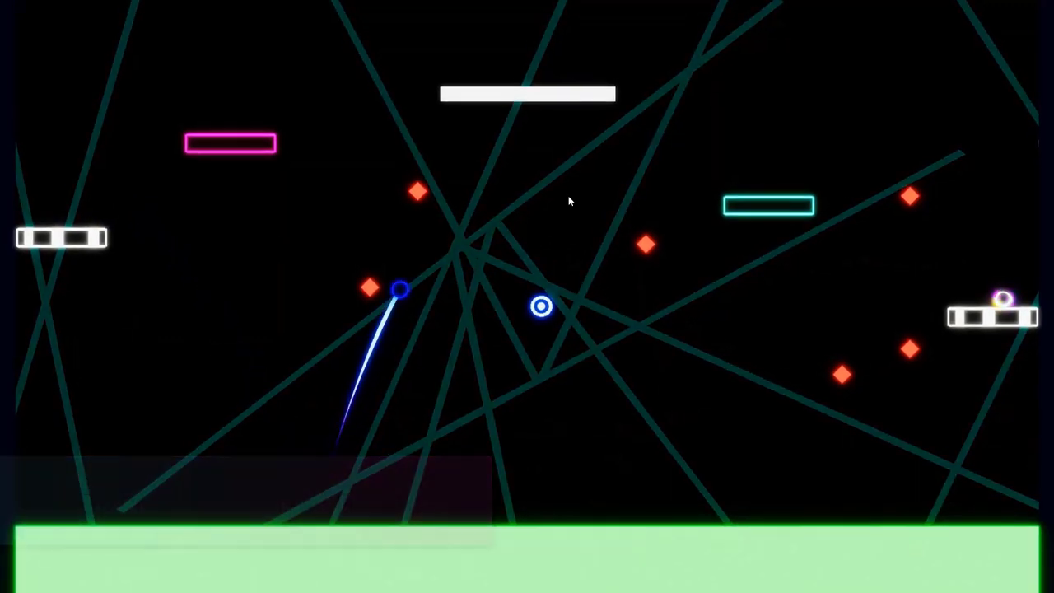
key("space")
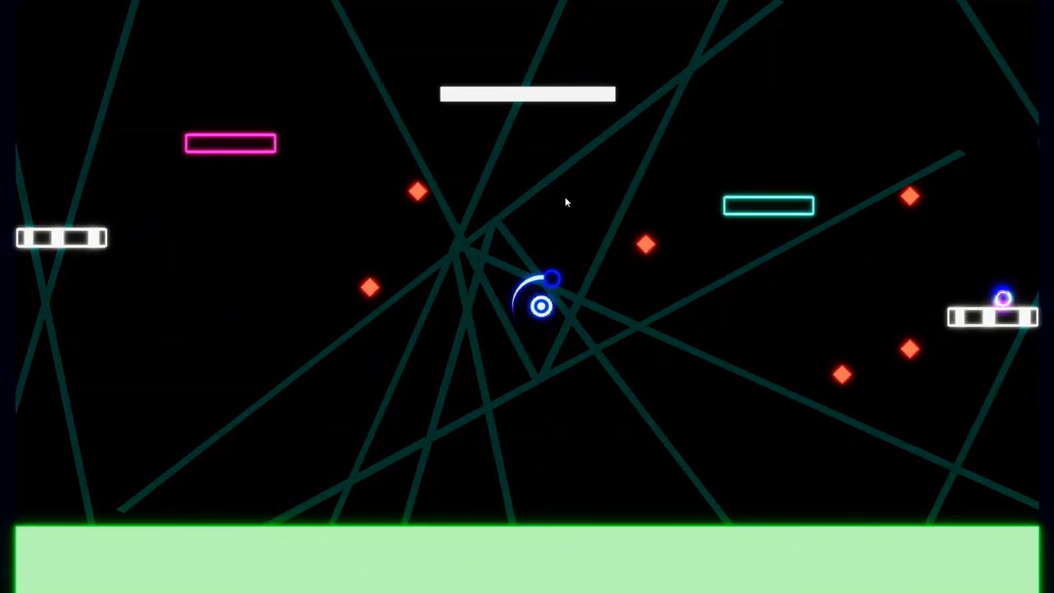
key("space")
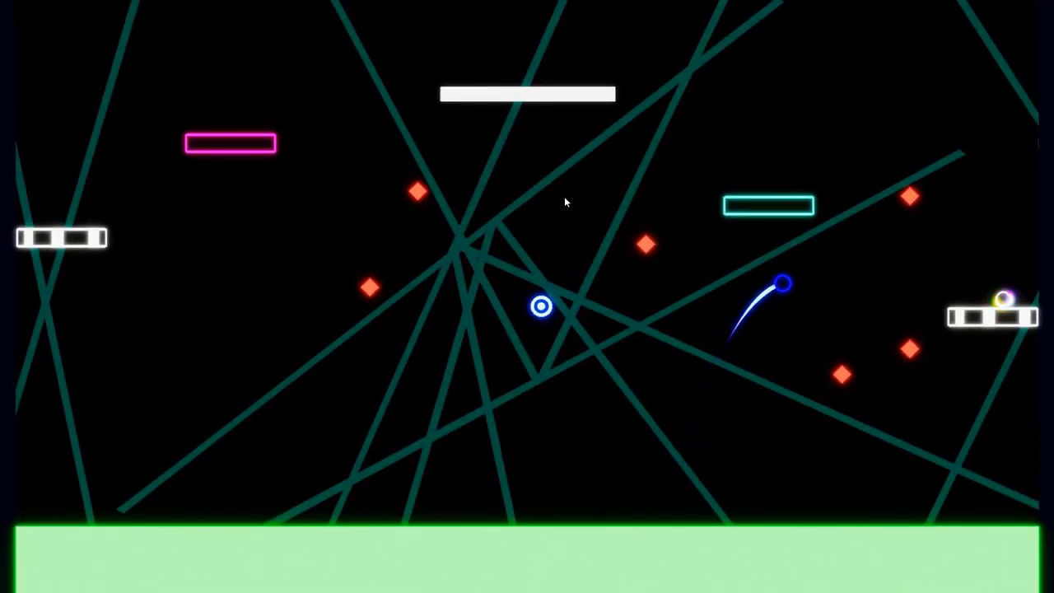
key("space")
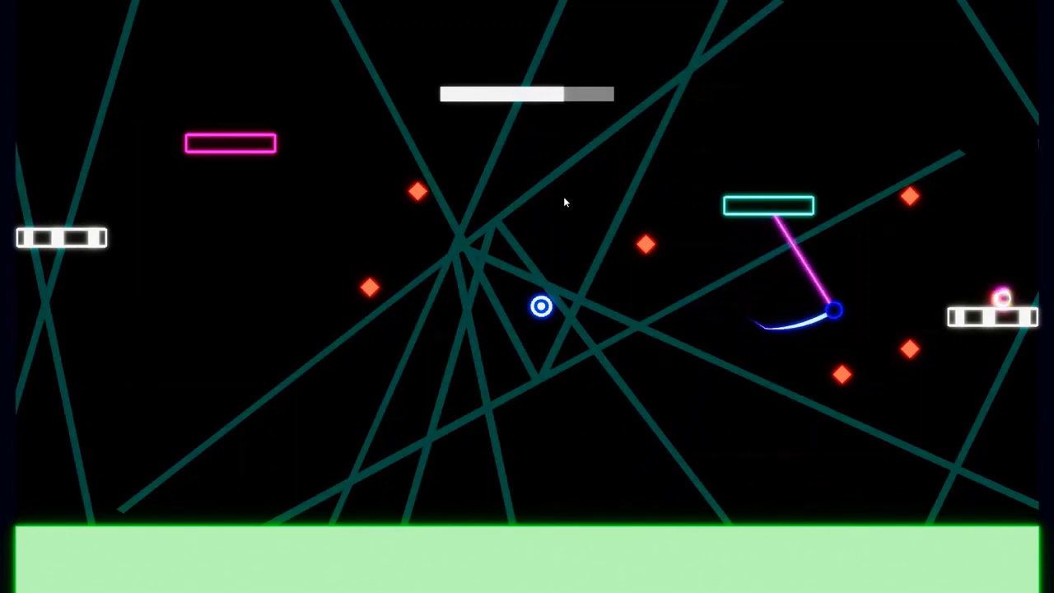
key("space")
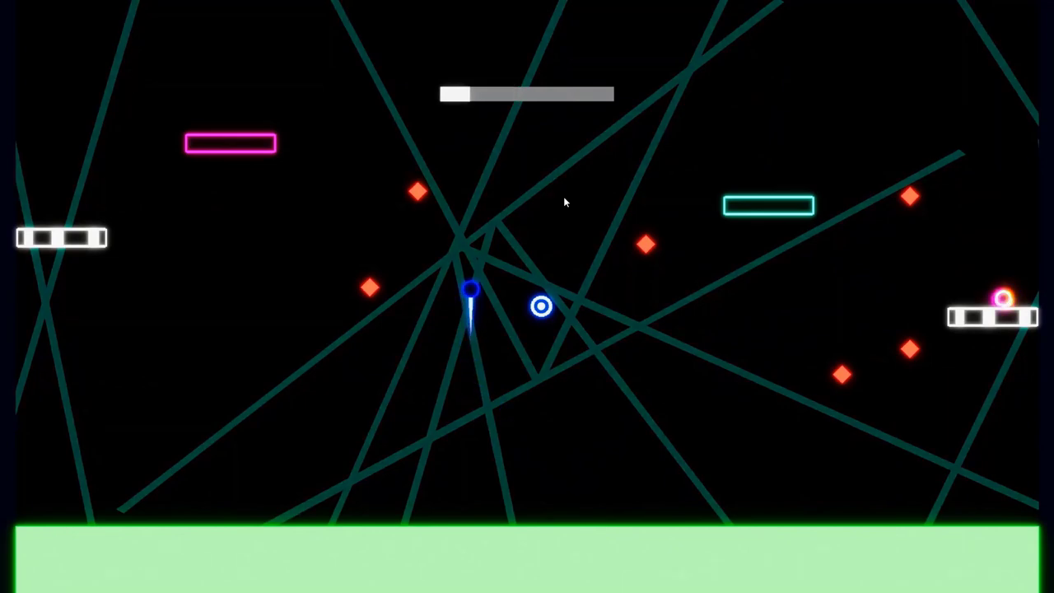
key("space")
key("space")
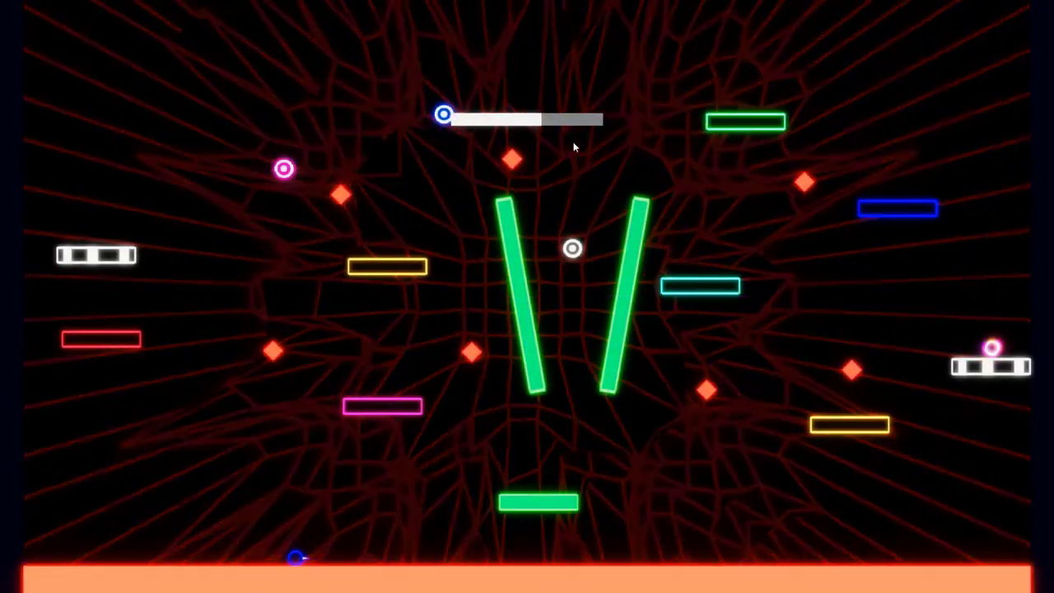
key("space")
key("space")
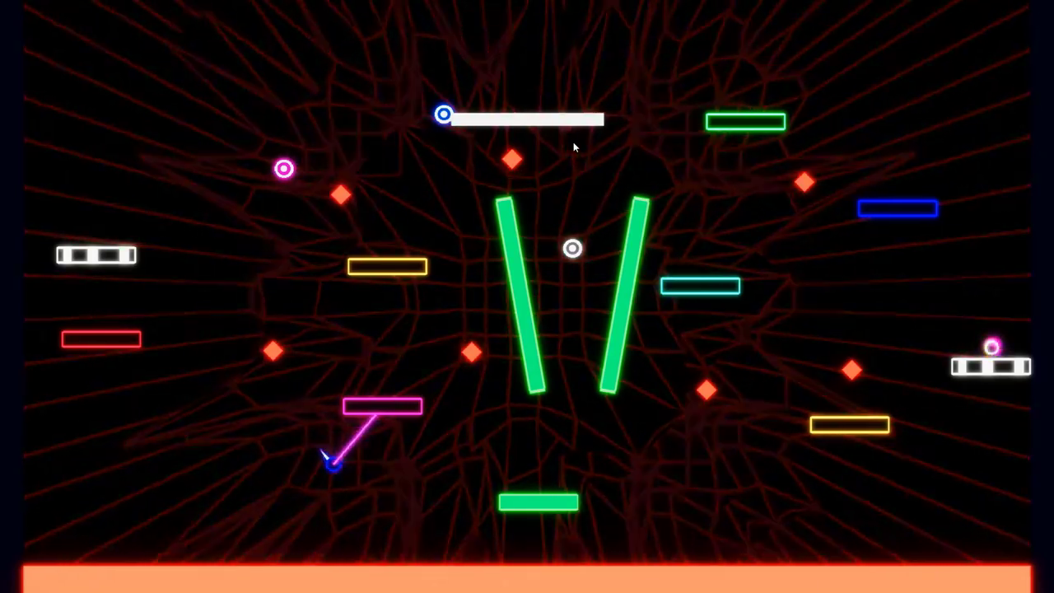
key("space")
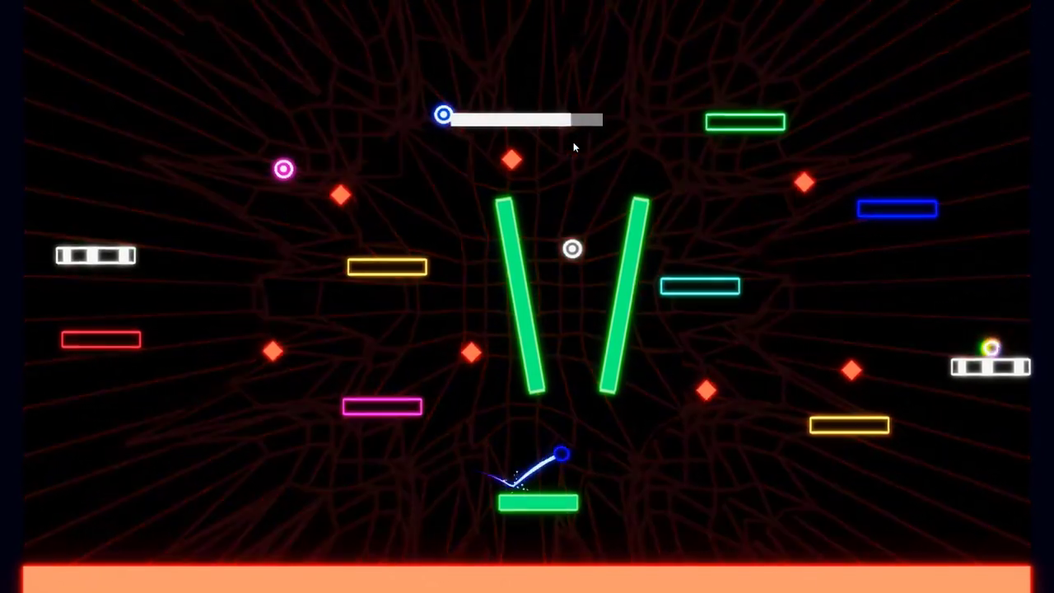
key("space")
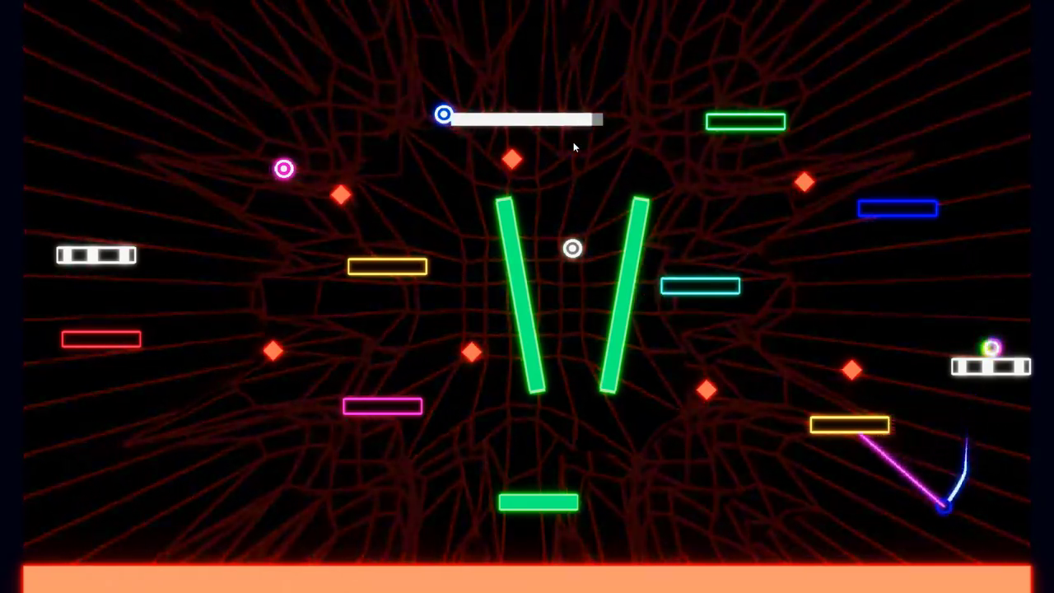
key("space")
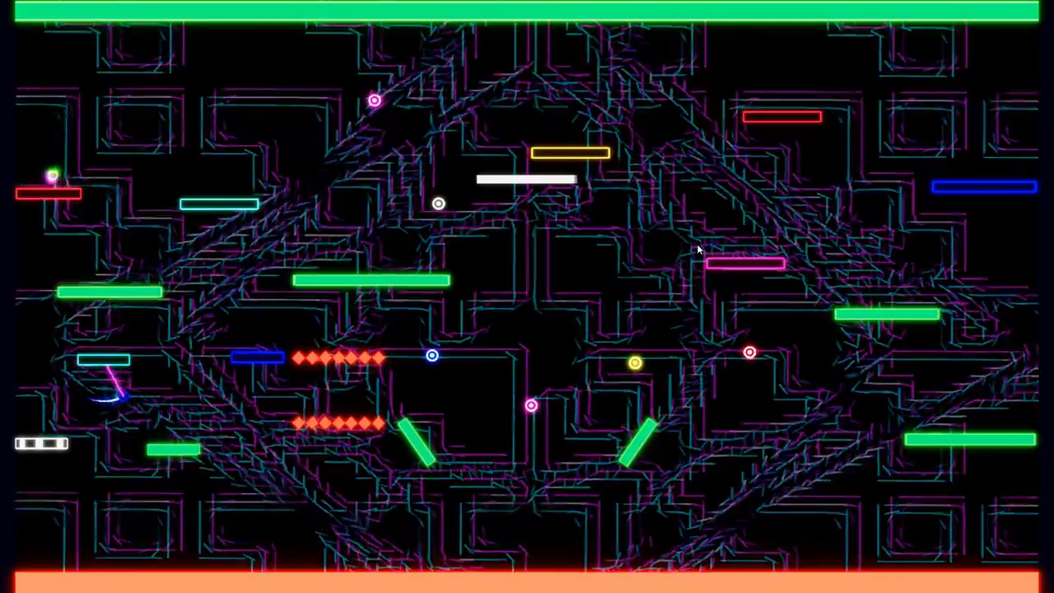
key("space")
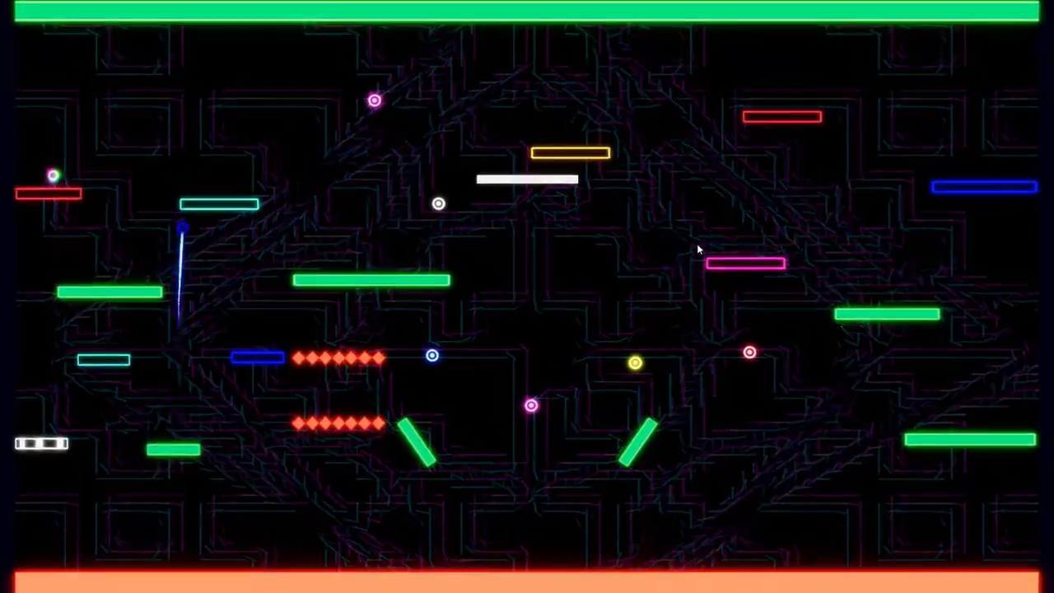
key("space")
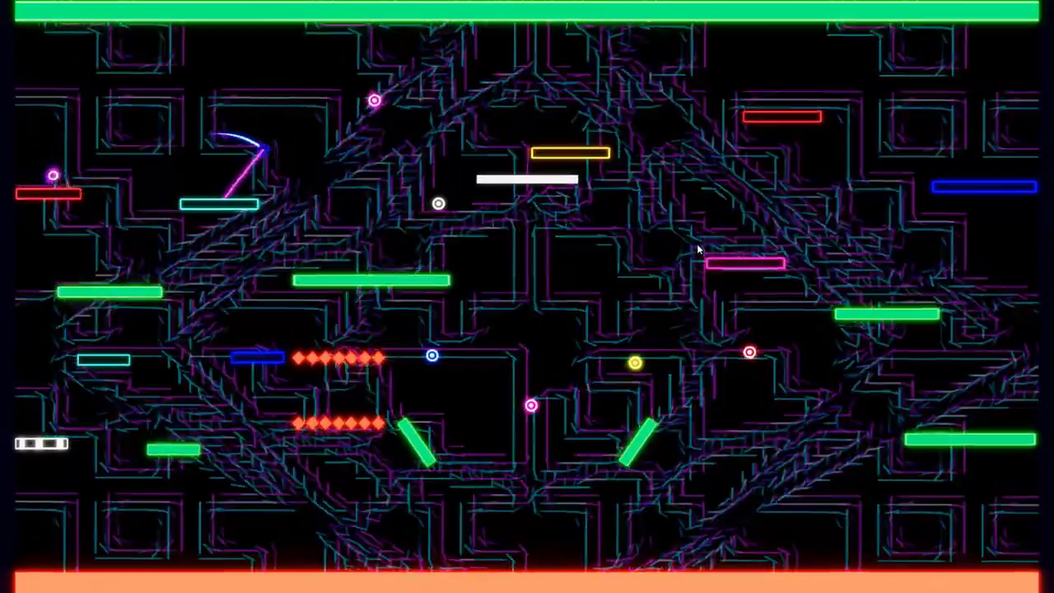
key("space")
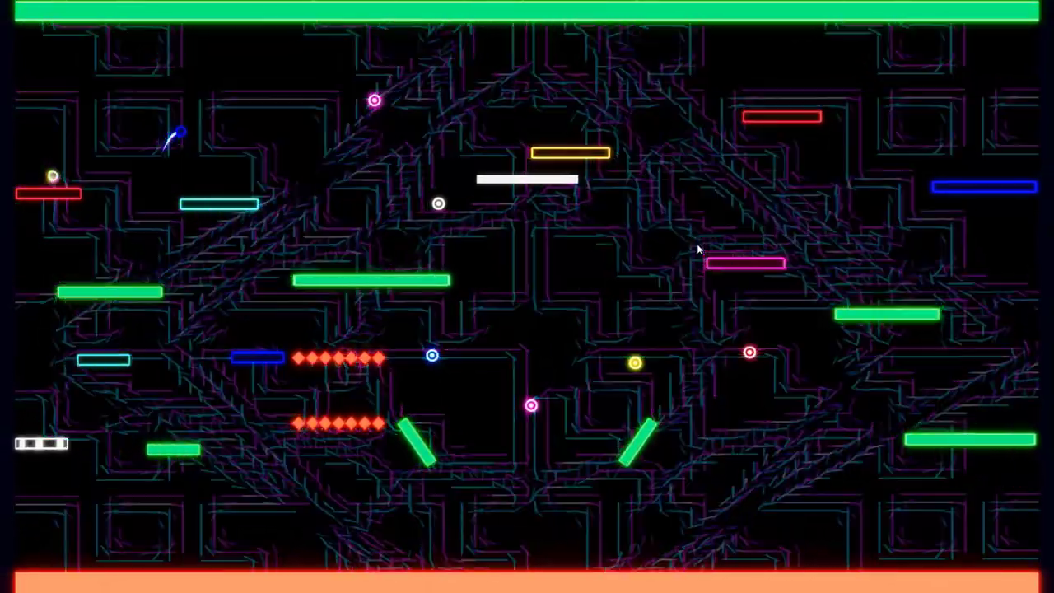
key("space")
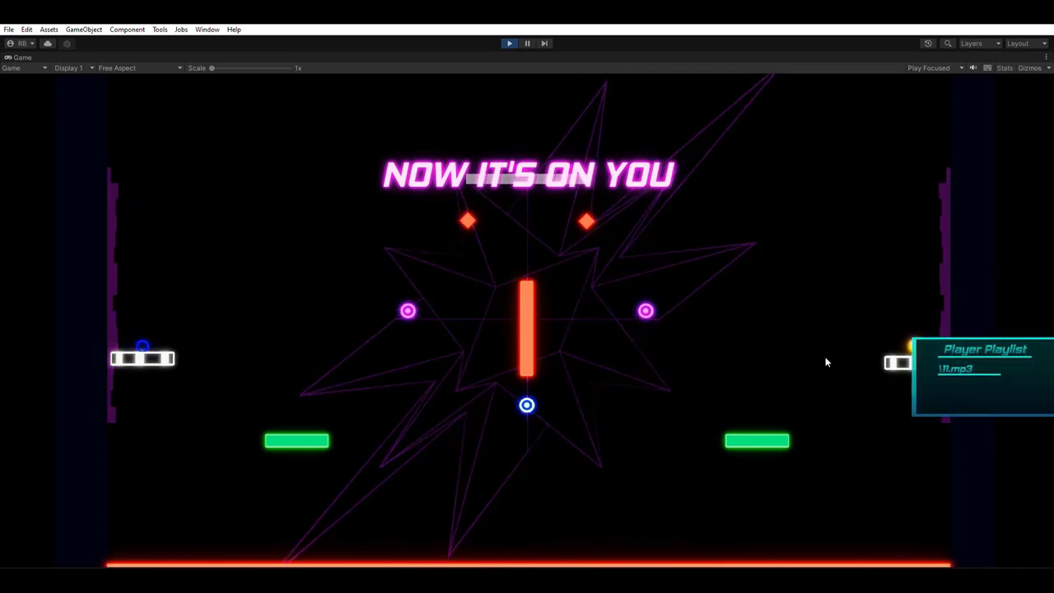
left_click(722, 341)
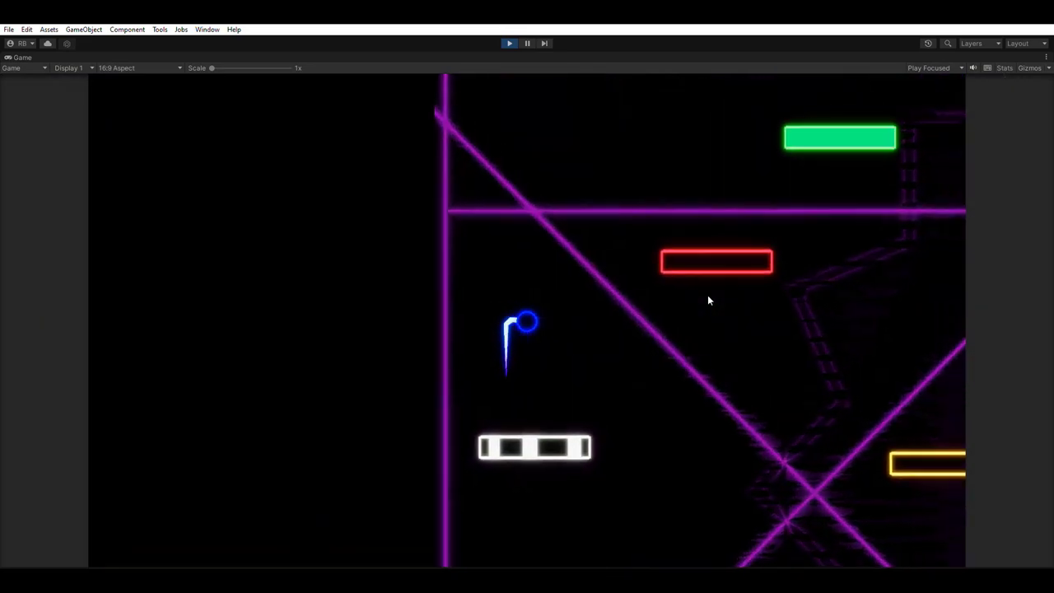
Step: Playtest the neon level with the white start platform and cycle the in-game radio to Rock Radio in the tutorial level
left_click(707, 295)
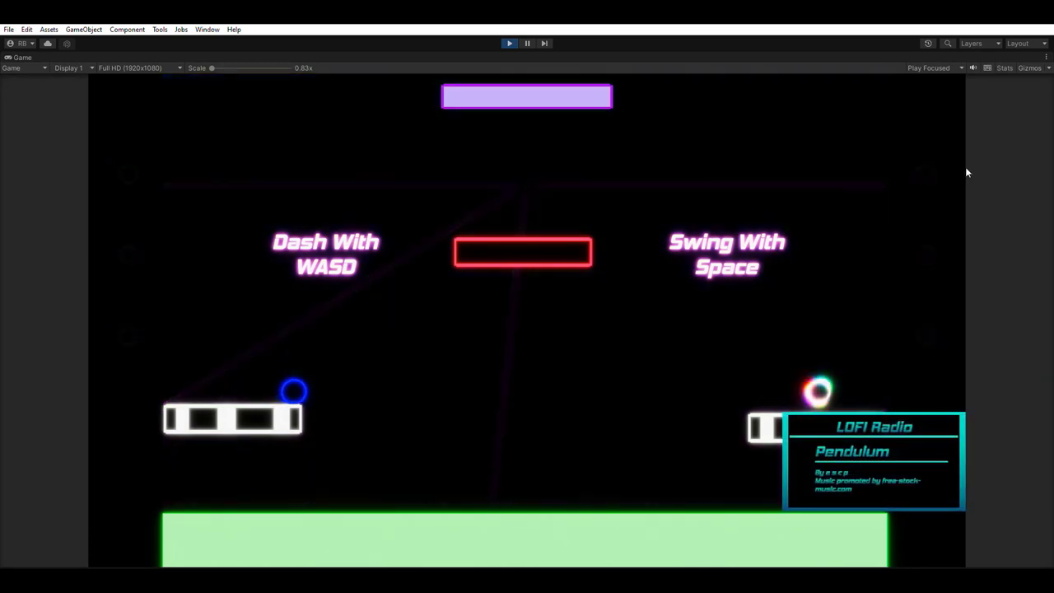
key("r")
key("r")
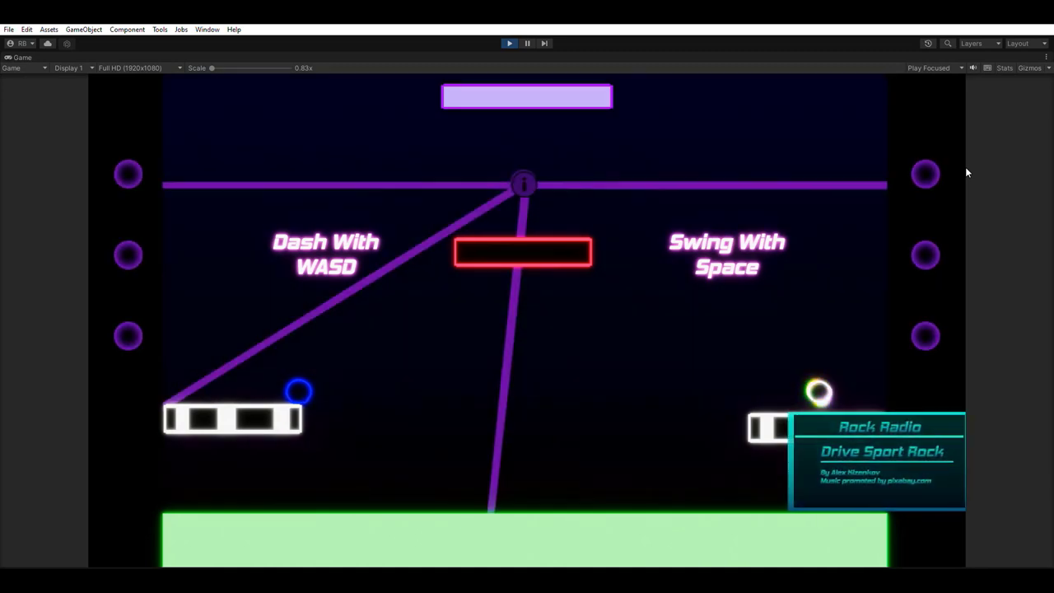
key("r")
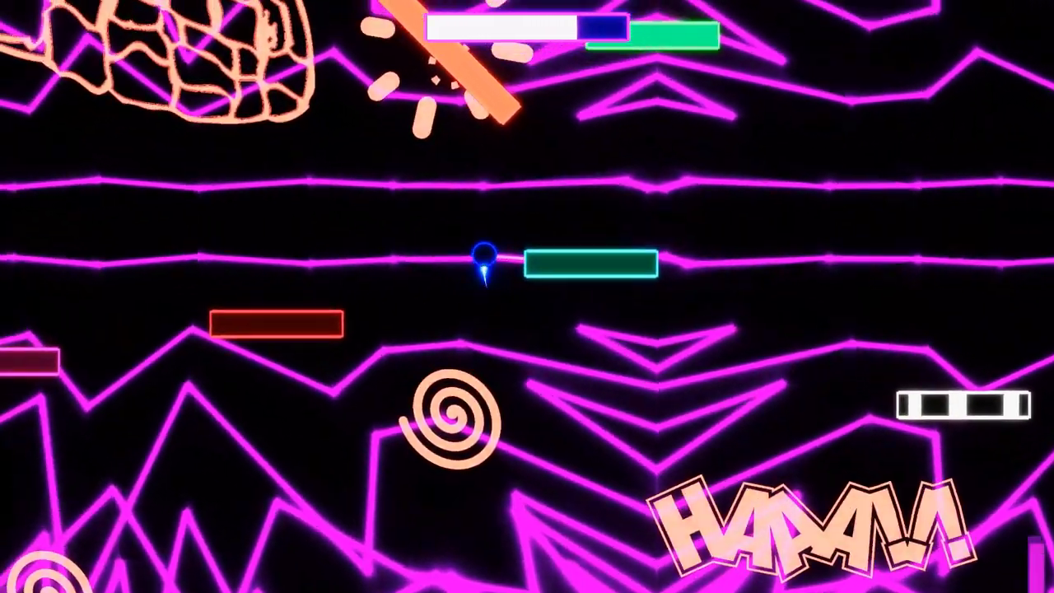
Step: Playtest the comic-decorated level by dashing the ball past the teal platform and onto the striped white platform above the HAAA!! sprite
key("Right")
key("Down")
key("Down")
key("Up")
key("Right")
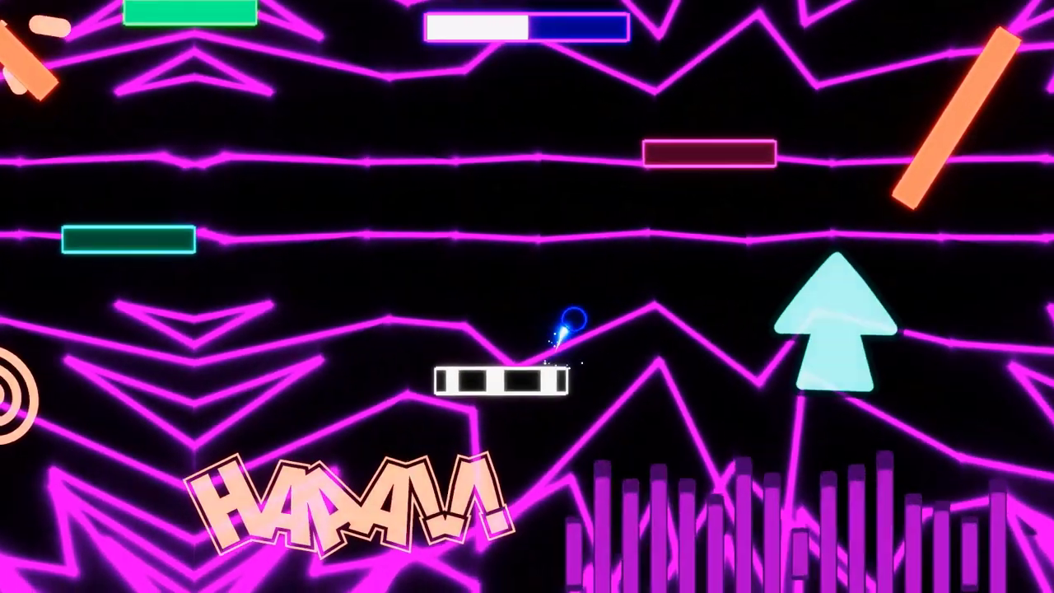
Step: Launch the ball off the striped white platform and swing it from the dark magenta platform
key("Up")
key("space")
key("Right")
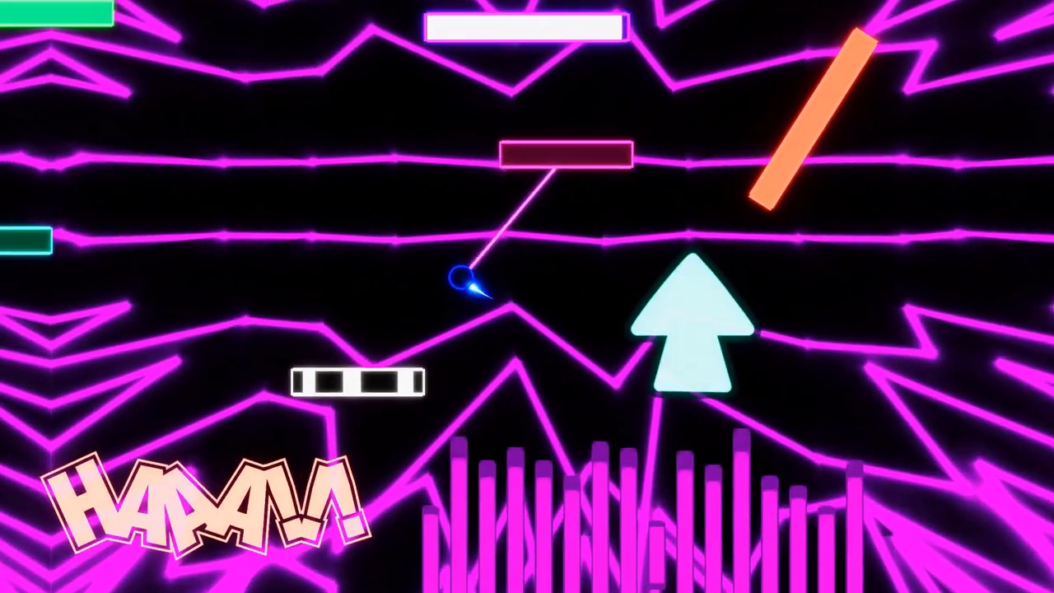
key("space")
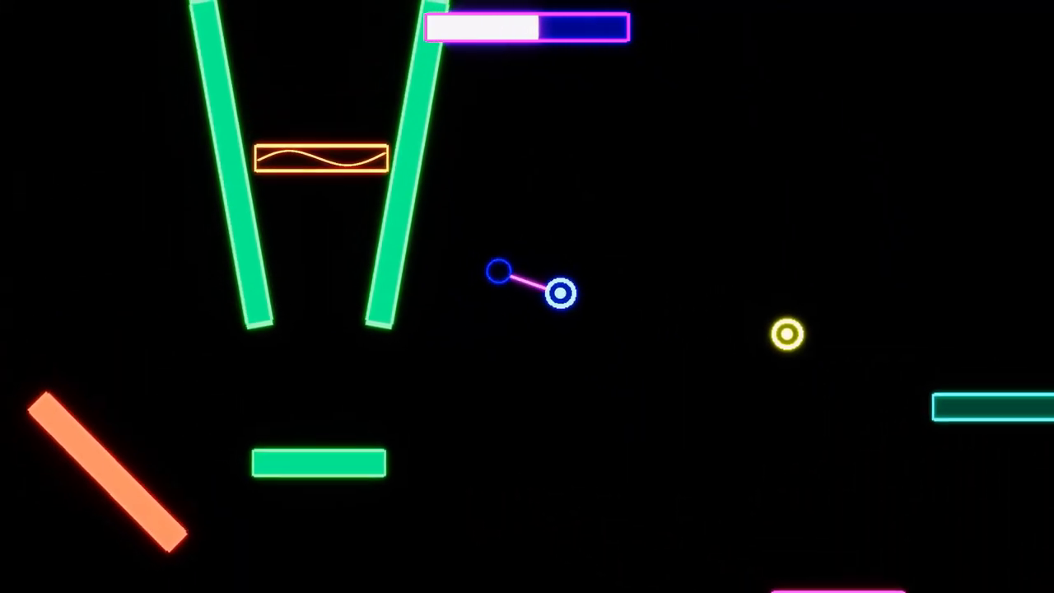
Step: Swing the ball from the blue point, climb above the slanted green bars and hook onto the red platform beside the fishbone sprite
key("space")
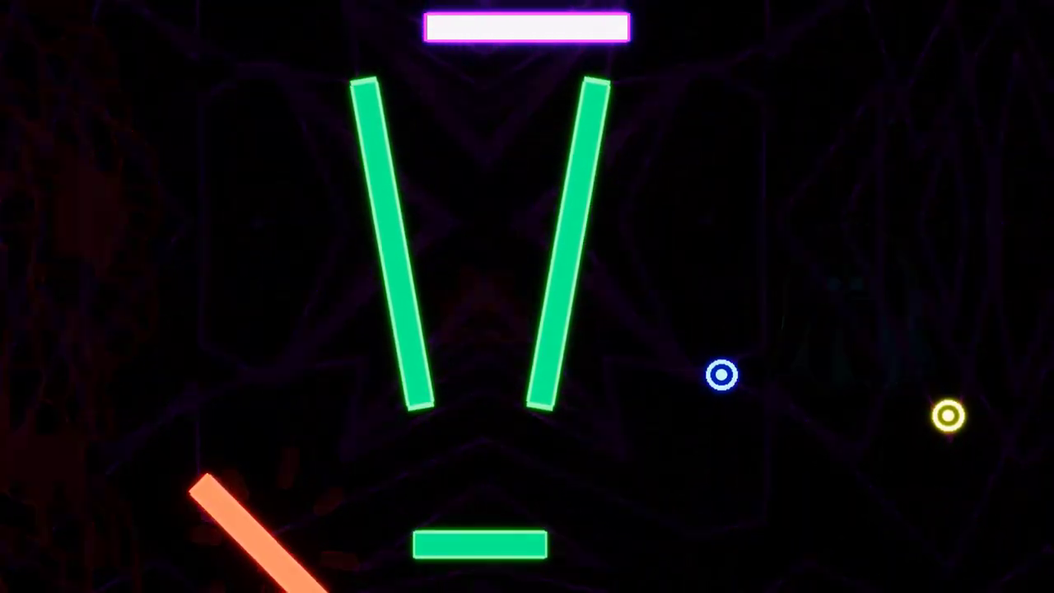
key("space")
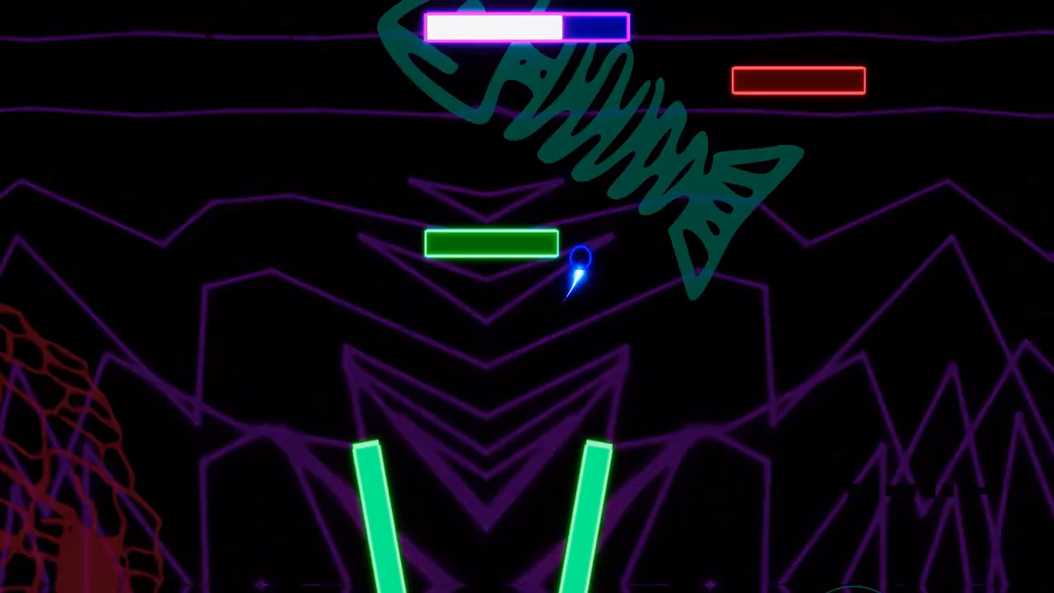
key("space")
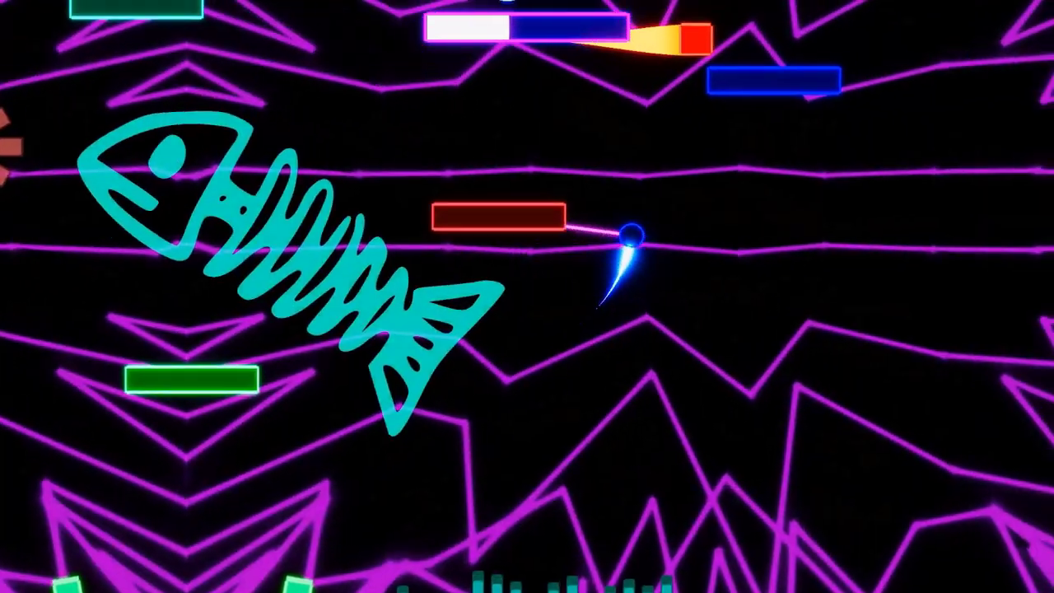